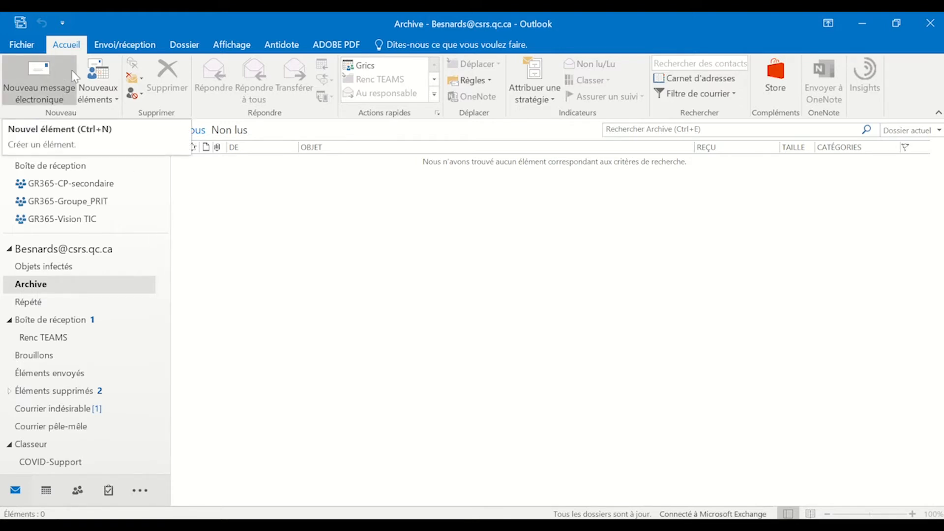
Switch to the calendar and create a new Teams meeting.
click(96, 75)
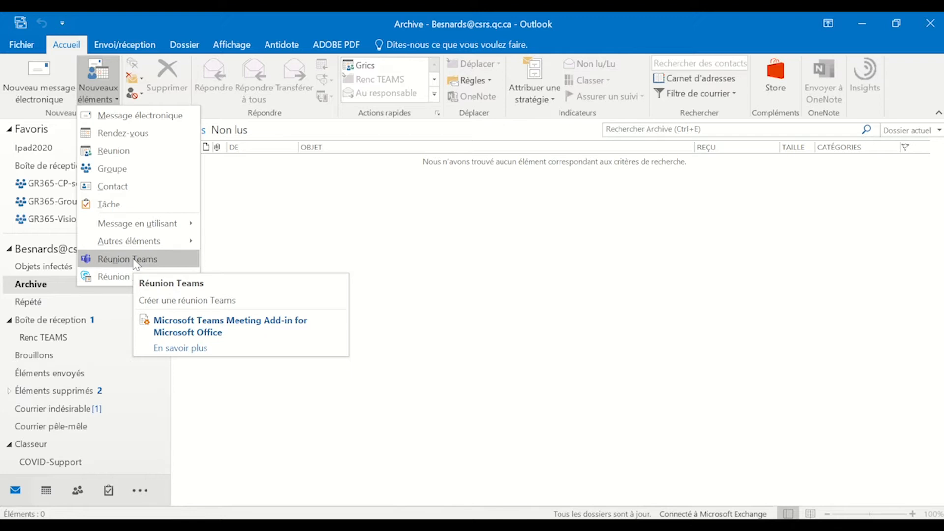
click(257, 227)
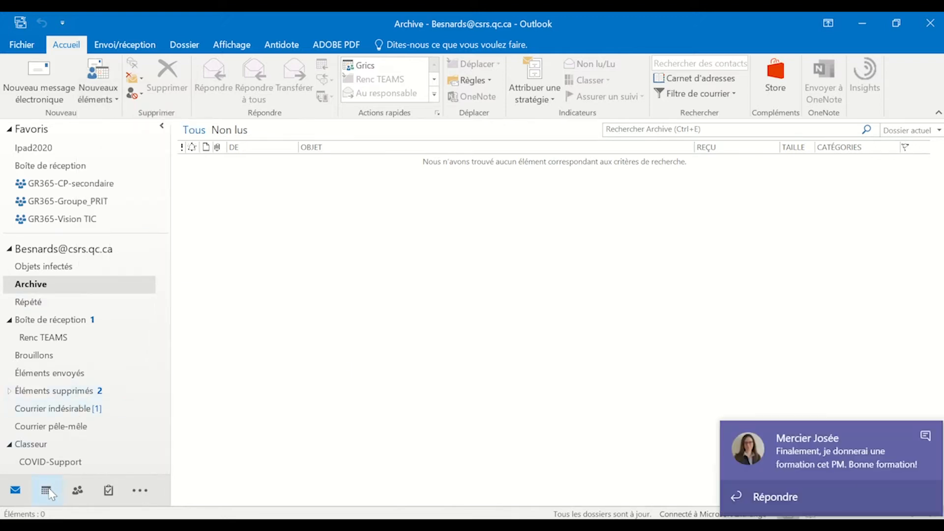
mouse_move(49, 493)
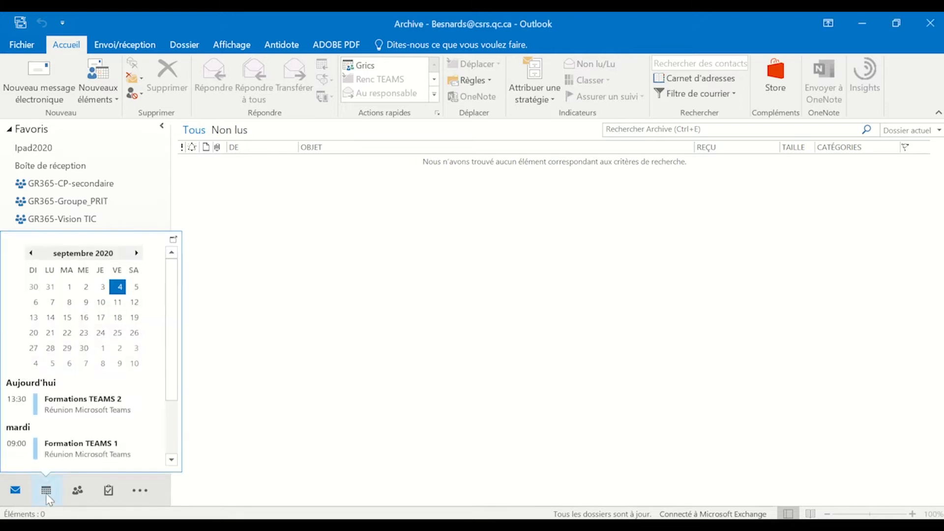
click(47, 493)
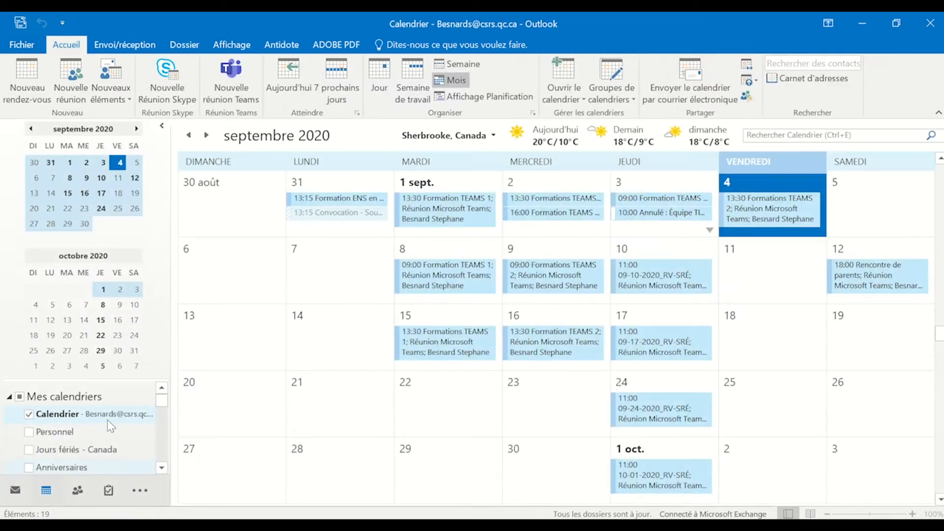
click(231, 74)
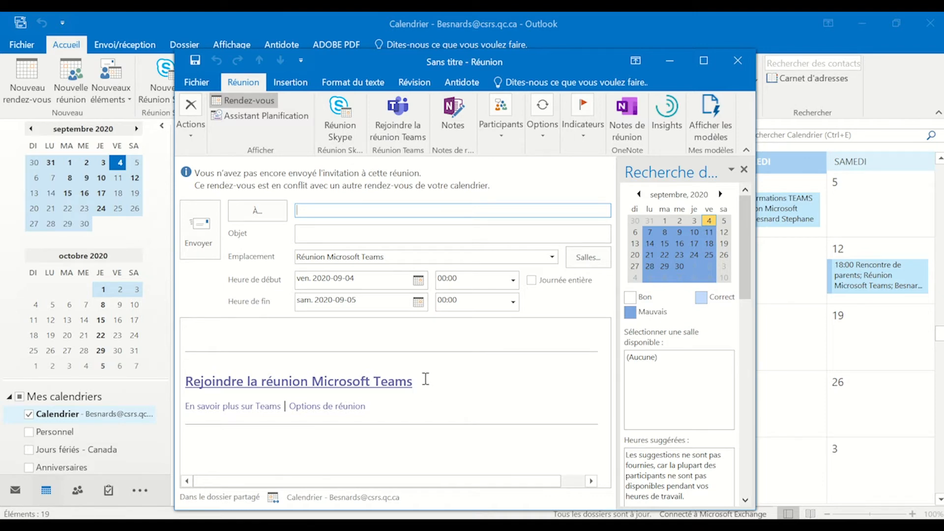
Set both the start date and the end date of the meeting to Wednesday 2020-09-09.
click(420, 282)
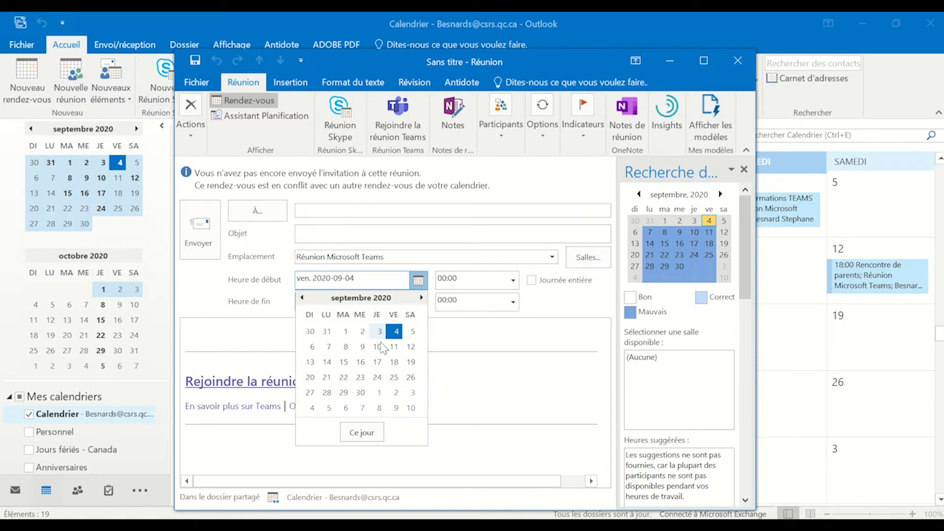
click(362, 347)
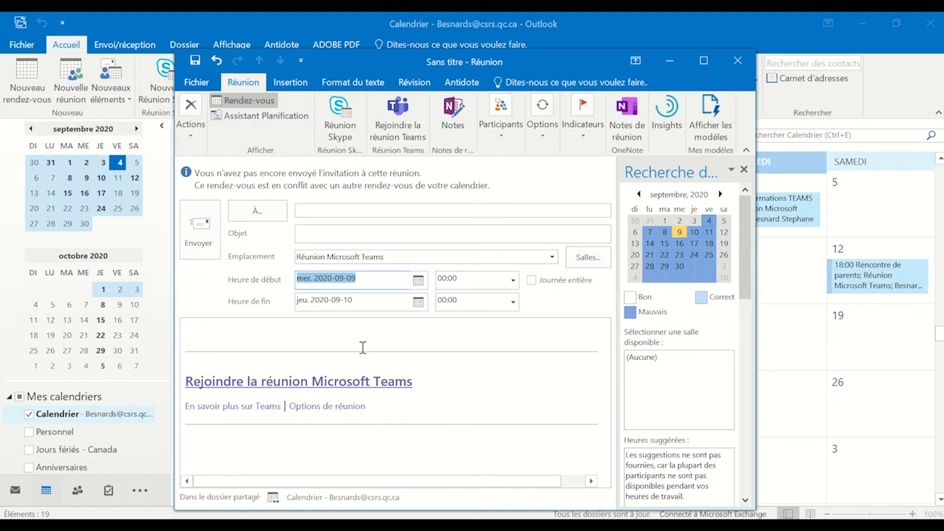
click(418, 302)
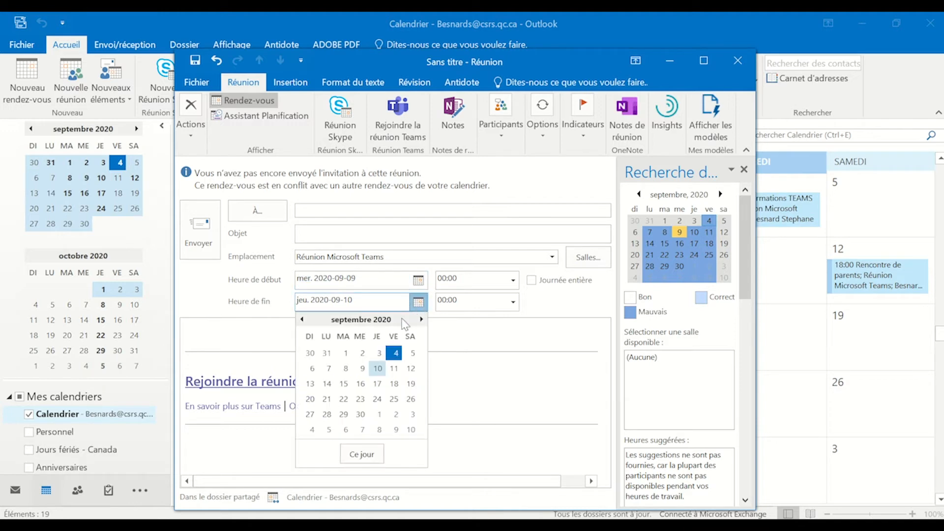
click(365, 369)
Set the meeting's start time to 19:00 and its end time to 20:00.
click(514, 268)
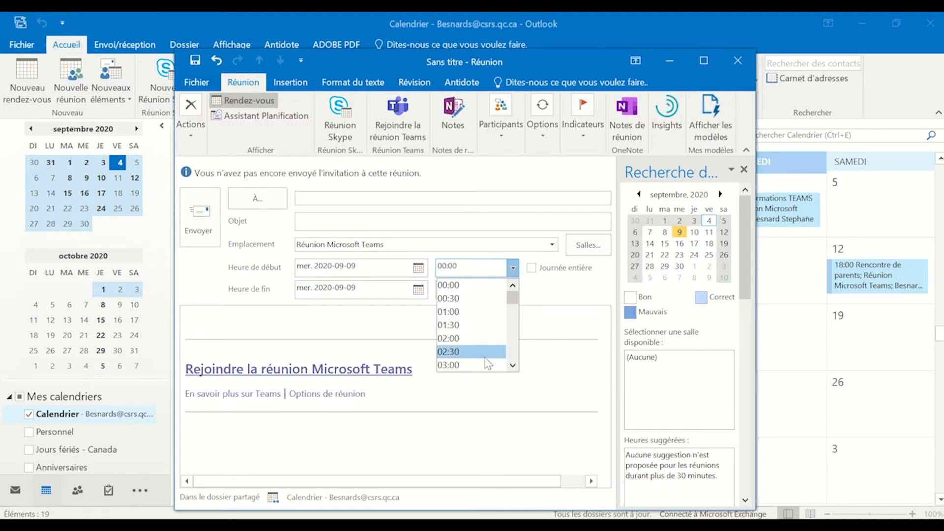
click(513, 366)
click(513, 365)
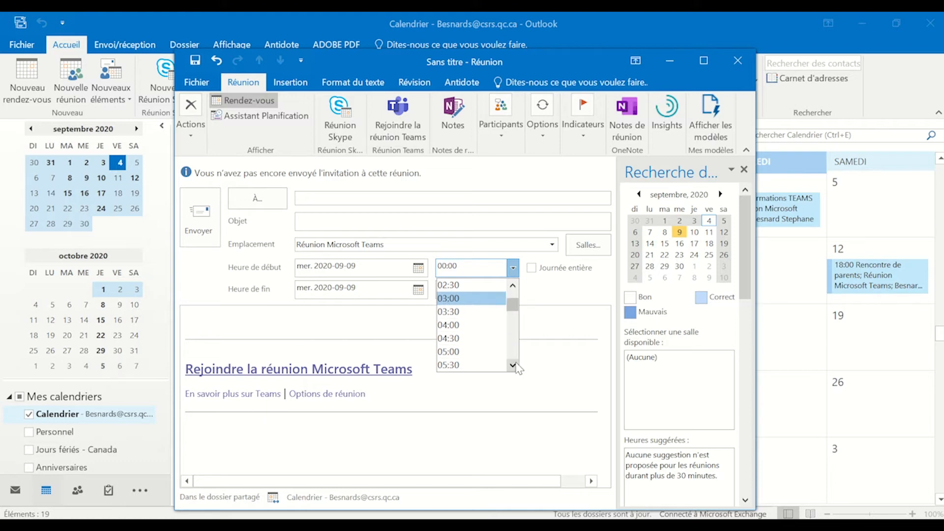
click(513, 365)
click(512, 365)
click(513, 366)
click(513, 366)
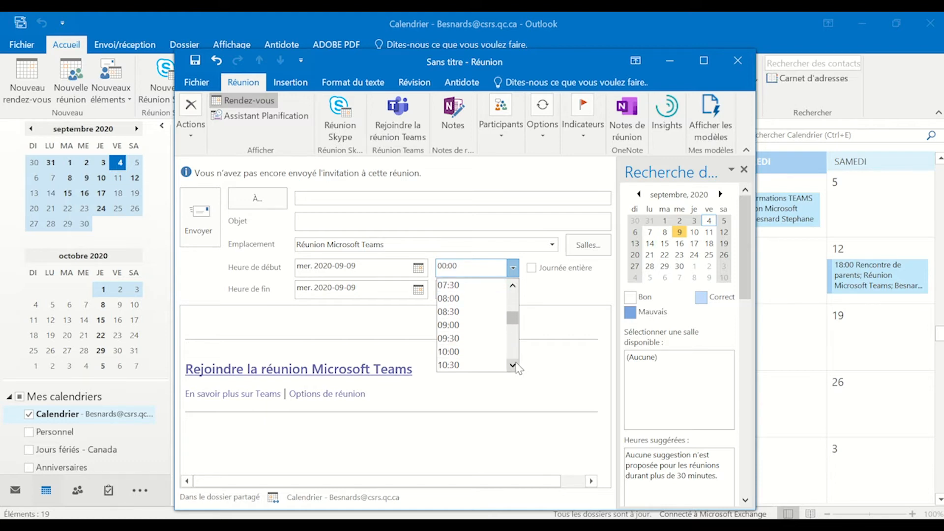
click(512, 365)
click(513, 366)
click(512, 365)
click(512, 365)
click(512, 366)
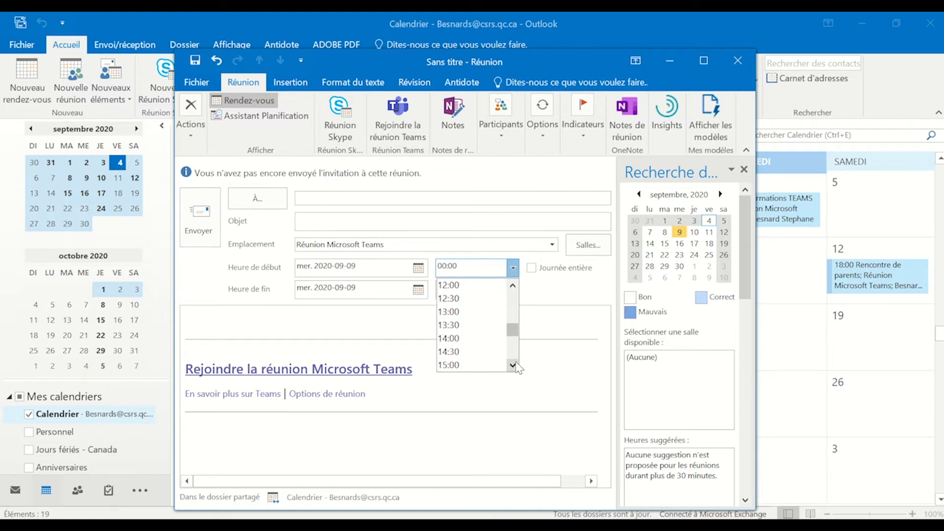
click(512, 365)
click(513, 366)
click(513, 365)
click(513, 365)
click(513, 365)
click(513, 365)
click(513, 366)
click(513, 366)
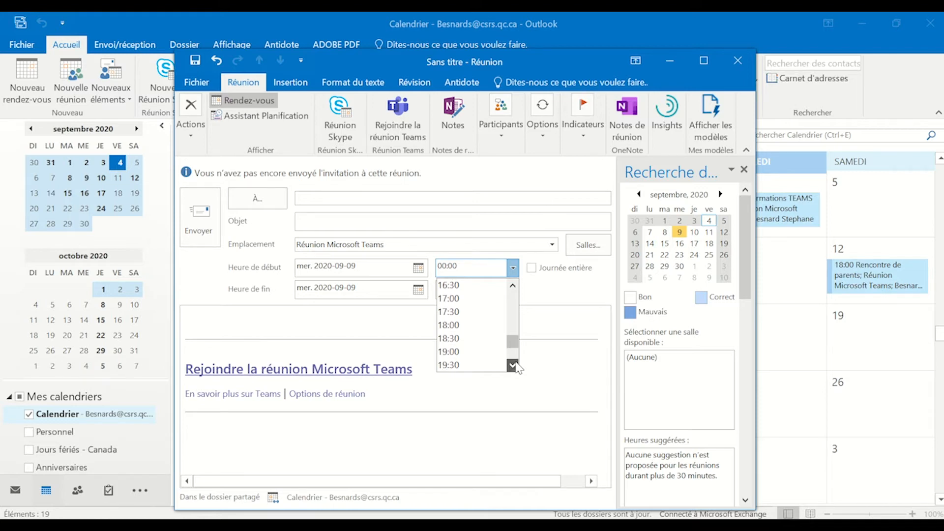
click(513, 365)
click(485, 351)
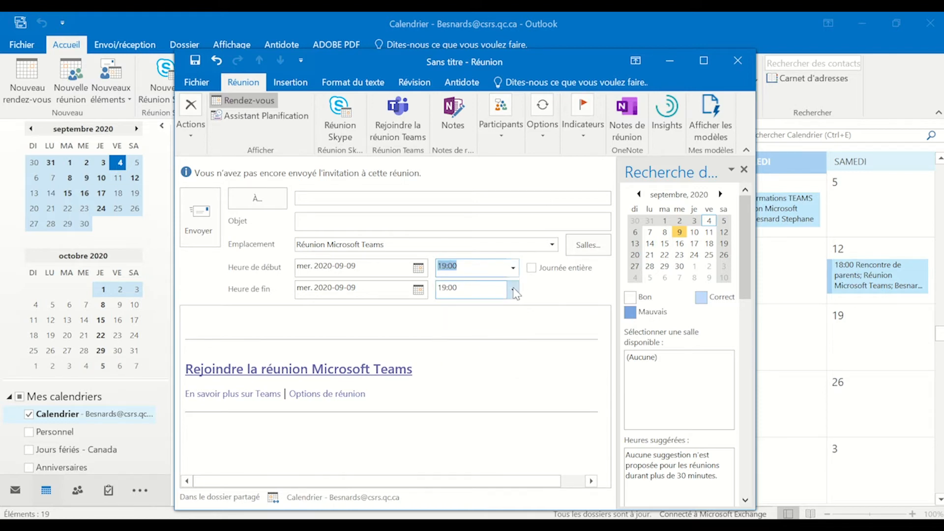
click(513, 289)
click(461, 334)
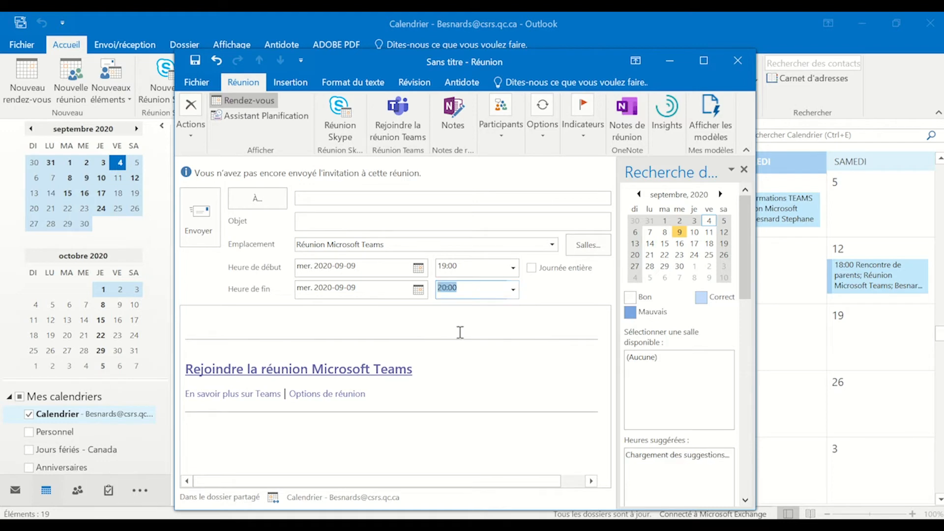
Give the meeting the subject "Rencontre de parents" and send the invitation to the organizer's own address.
click(317, 222)
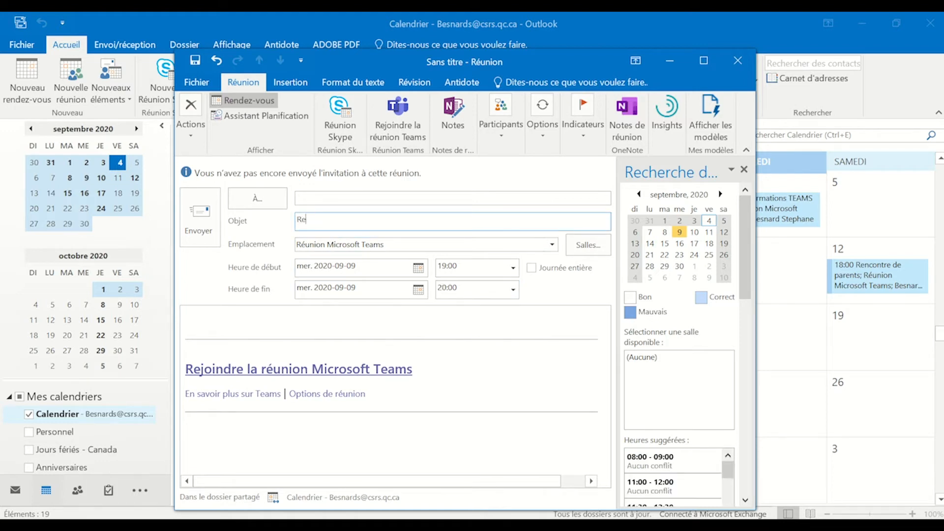
text(Rencontre de parents)
click(316, 199)
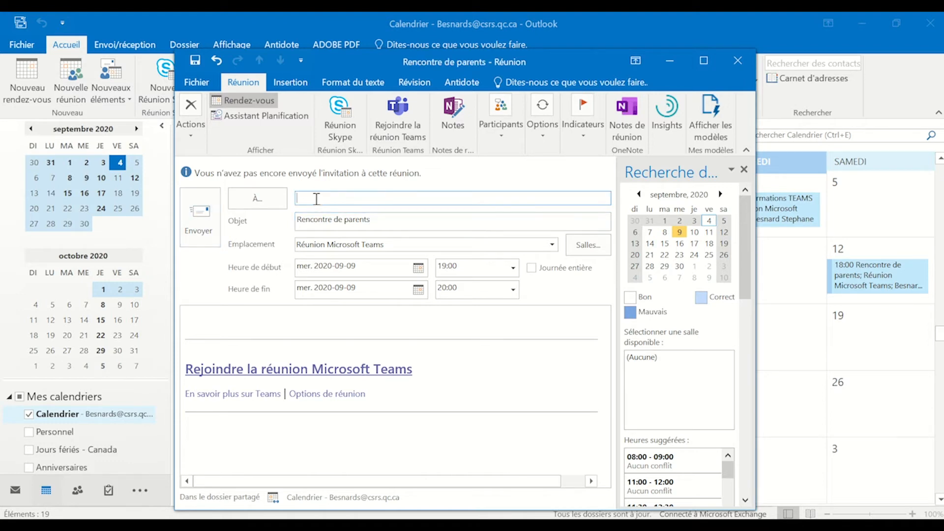
text(besnar)
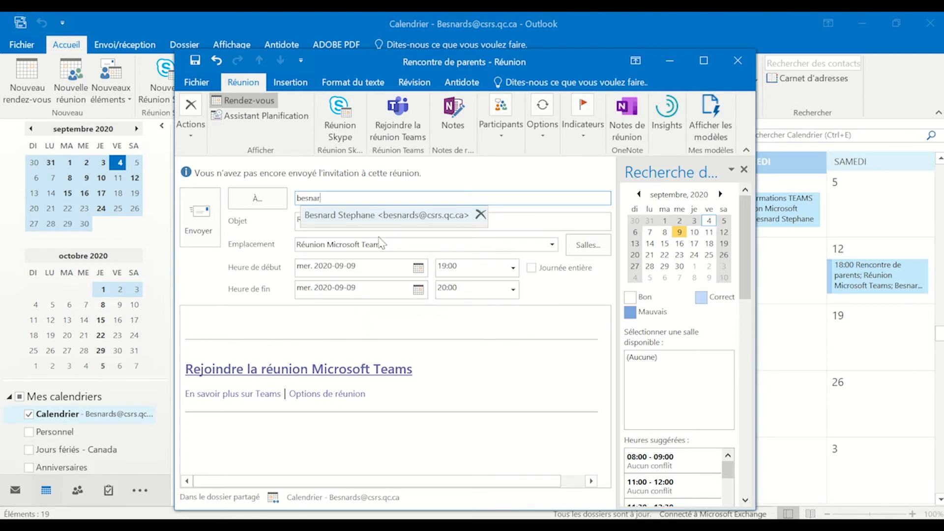
click(362, 215)
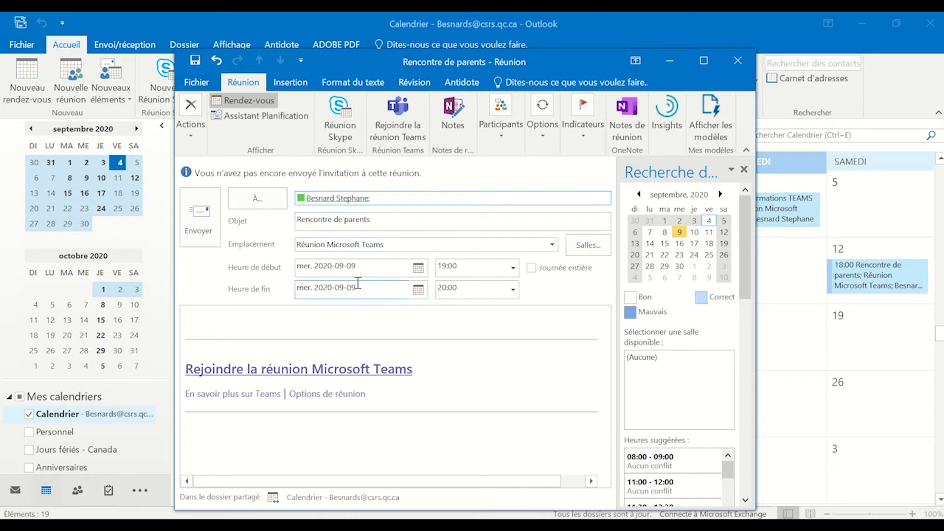
click(202, 217)
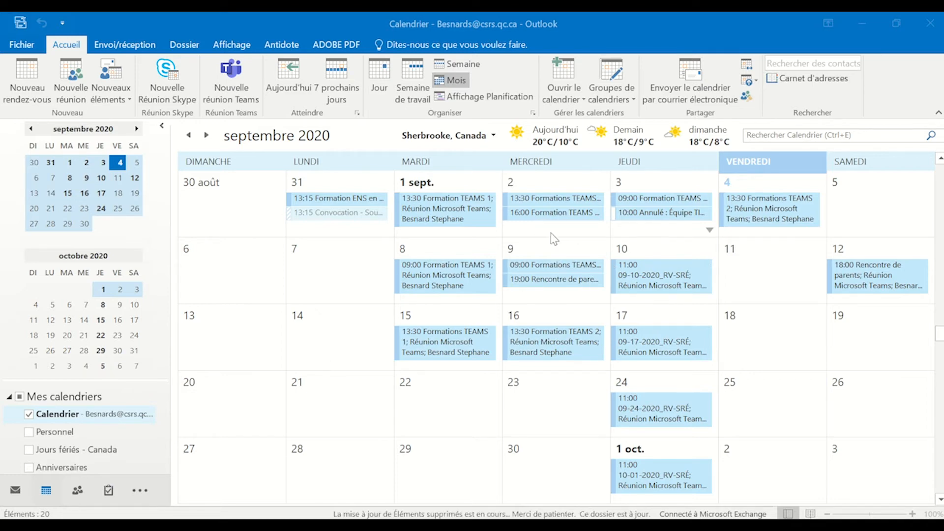
Copy the "Rejoindre la réunion Microsoft Teams" link from the 19:00 meeting on September 9 and close the meeting.
double_click(548, 281)
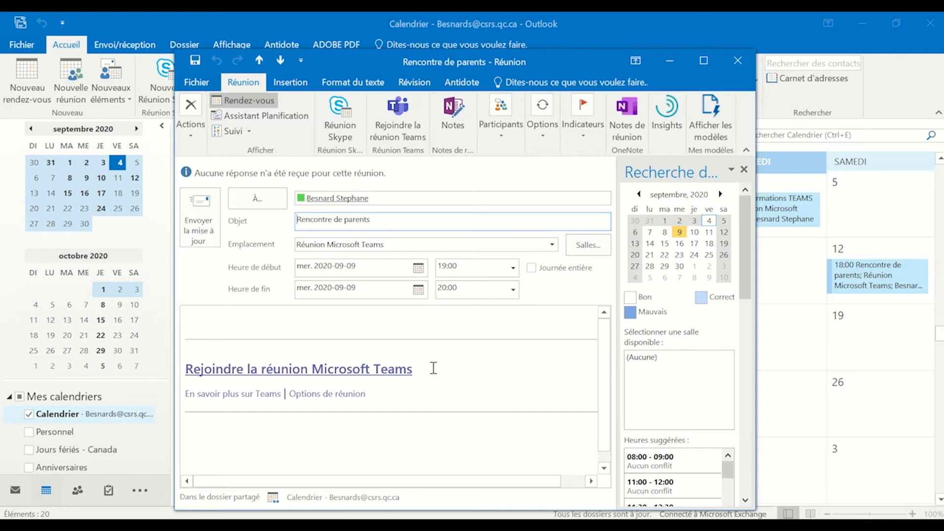
triple_click(400, 369)
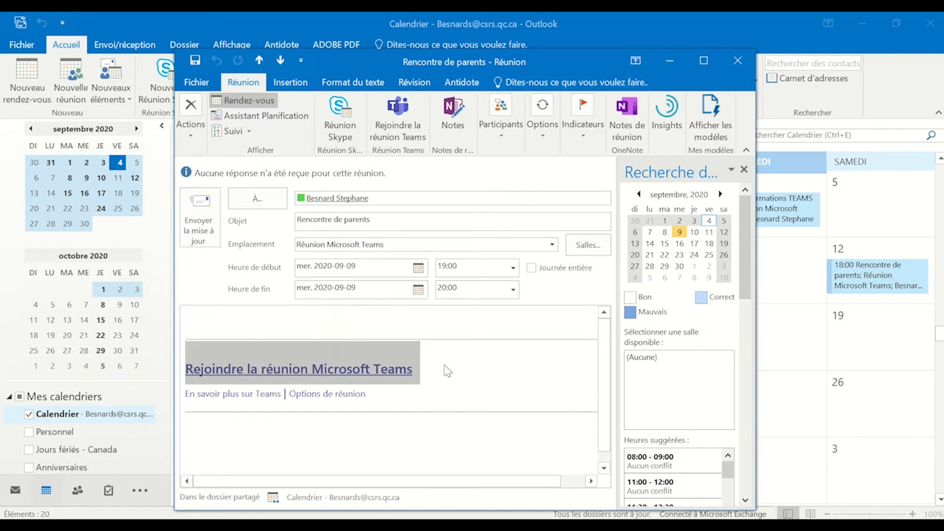
key(ctrl+c)
click(735, 60)
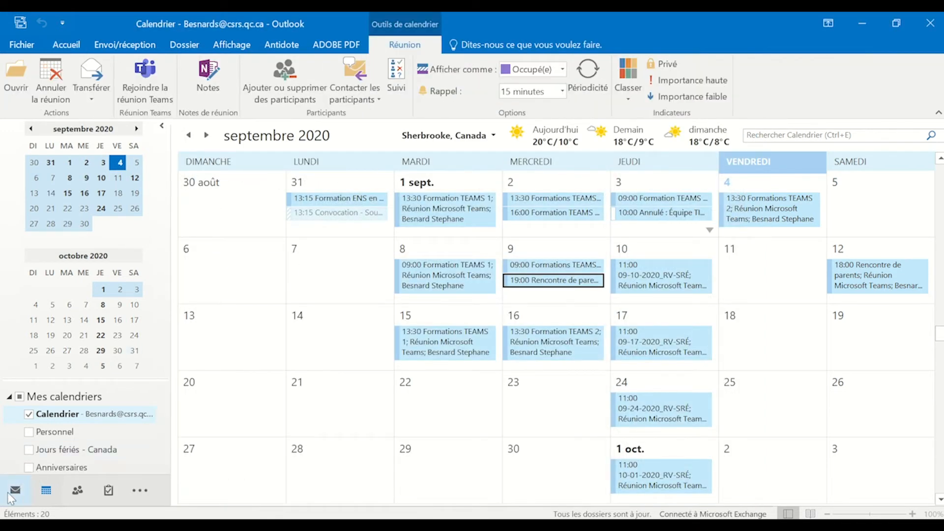
Start a new e-mail in the mail view with the organizer's own address in blind copy and the subject "Rencontre de parents".
click(15, 492)
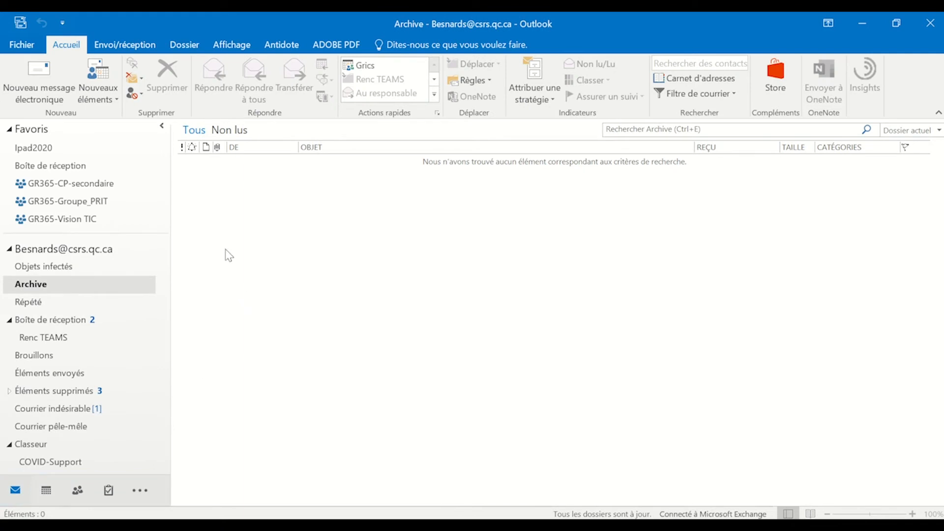
click(37, 68)
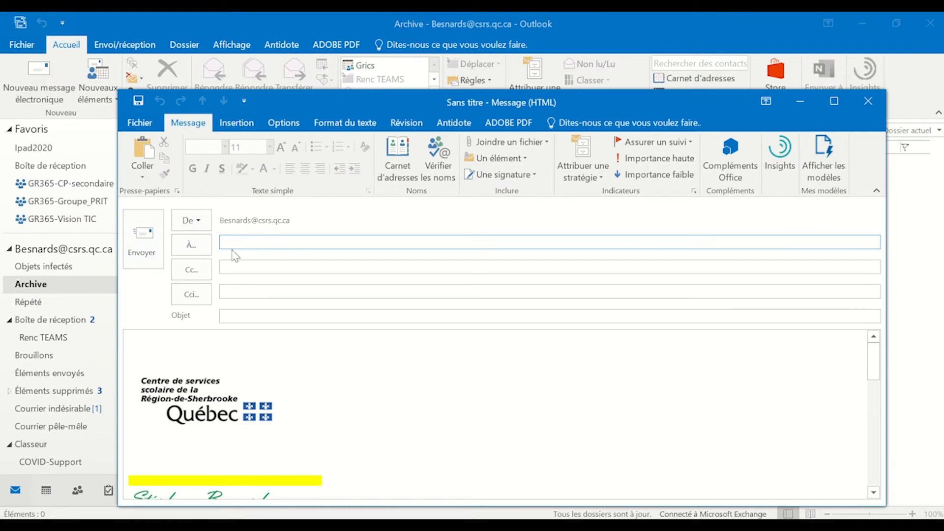
click(235, 291)
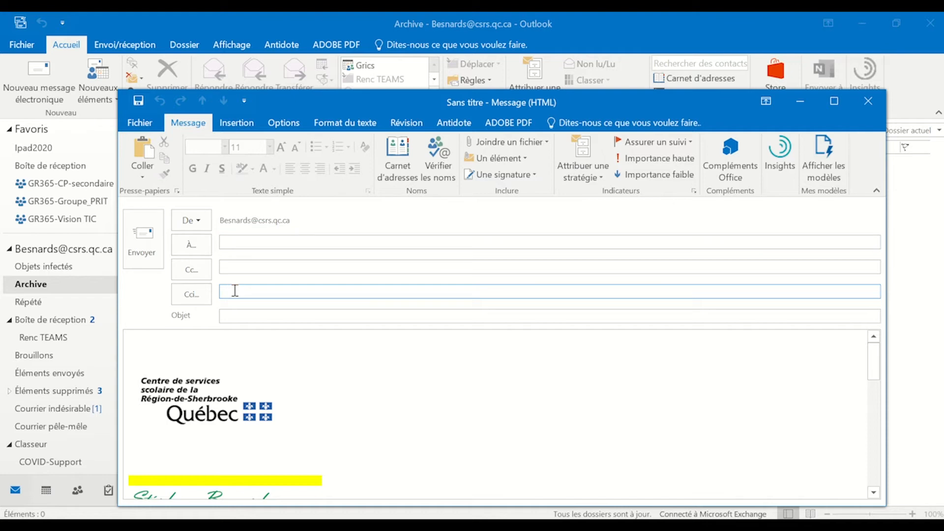
text(bes)
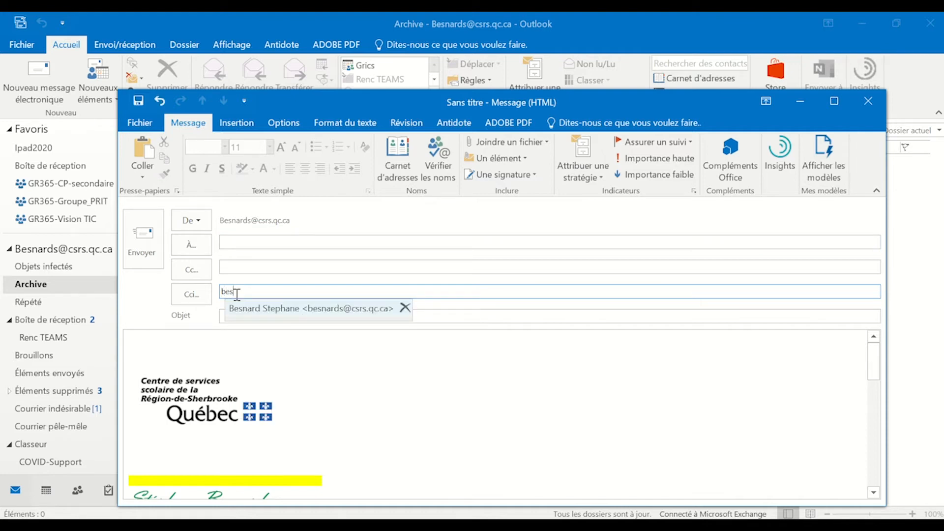
click(253, 314)
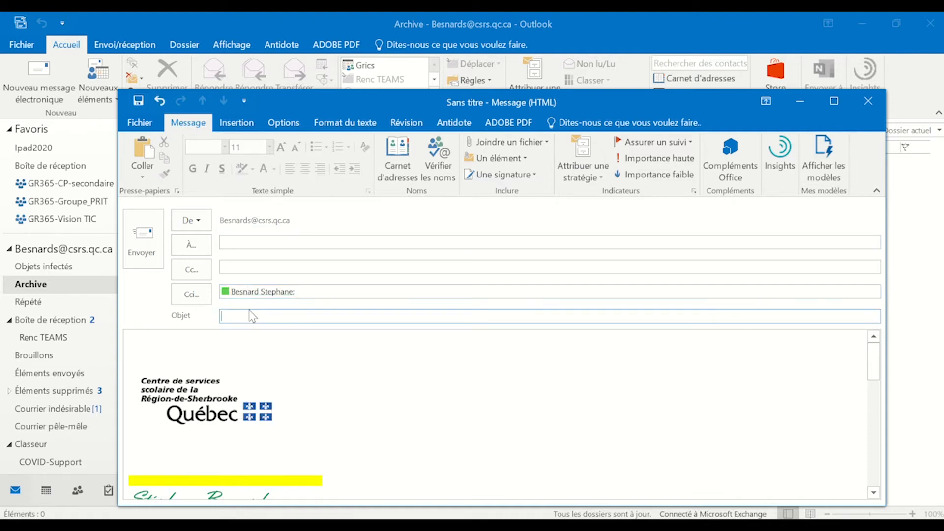
text(Rencontre)
text(de parents)
Remove the blank line above the logo and write the greeting "Bonjour," below it, followed by blank lines.
click(142, 347)
key(Delete)
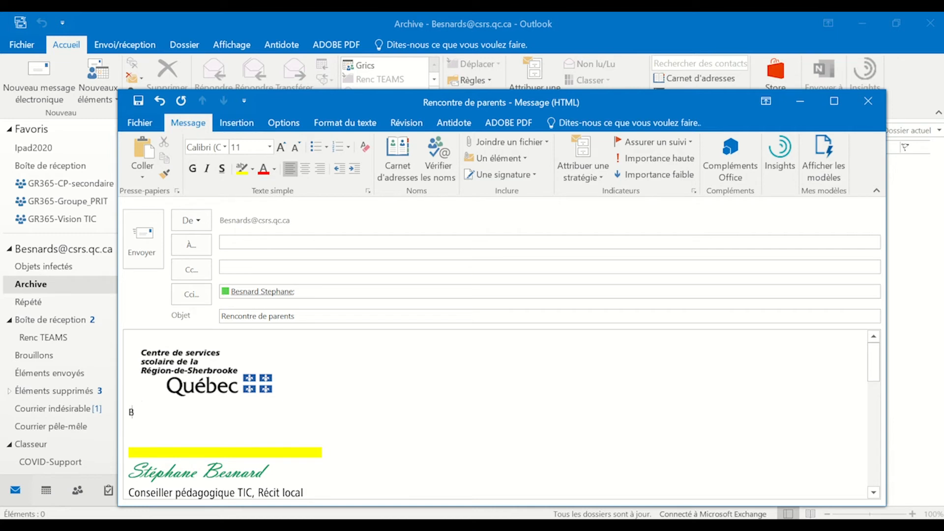
text(Bonjour,)
key(Return)
key(Return)
key(Return)
key(Return)
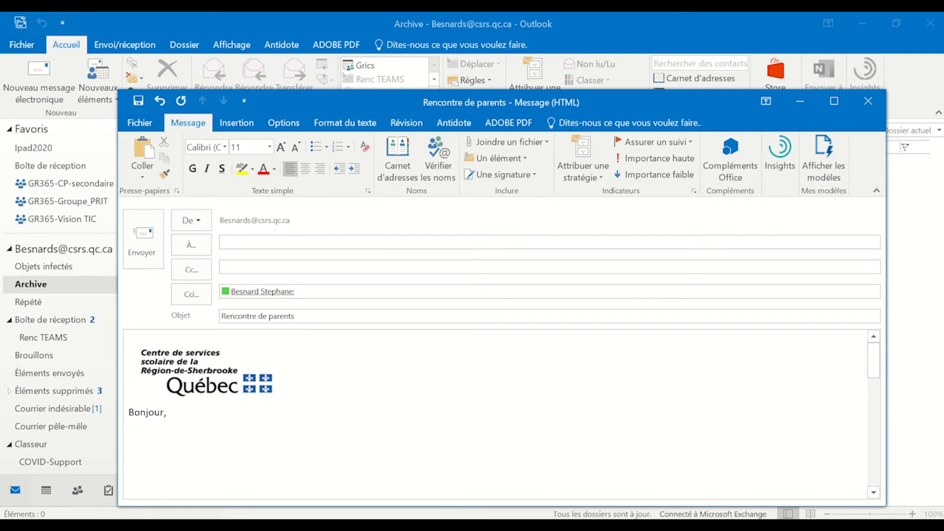
Write "Pourentrer dans la réunion cliquez sur le lien suivant :" in the message body and paste the copied Teams meeting link beneath it.
text(Pourentrer dans la réu)
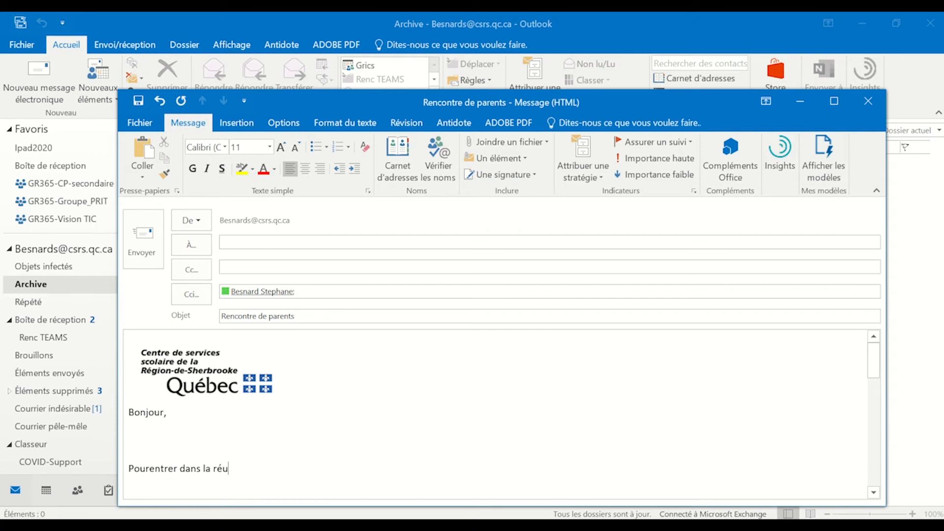
text(nion cliquez sur le lien s)
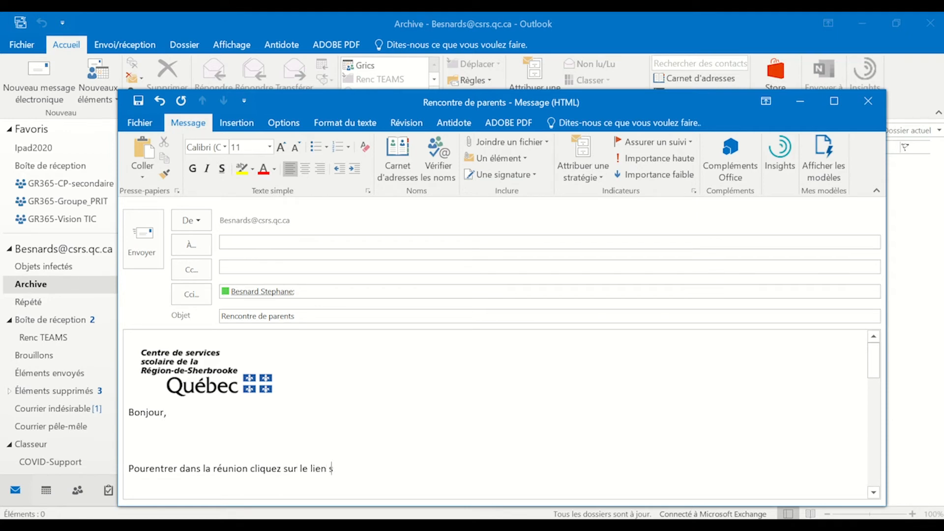
text(uivant :)
key(Return)
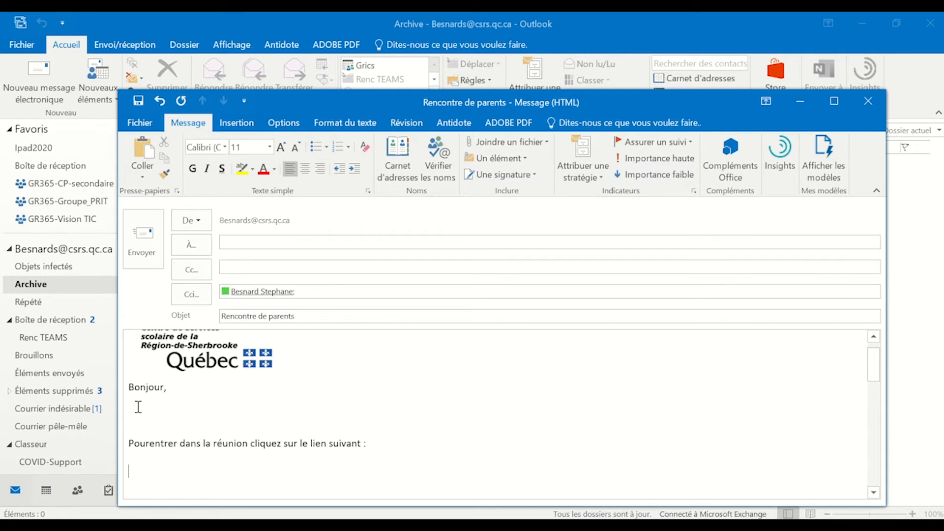
key(ctrl+v)
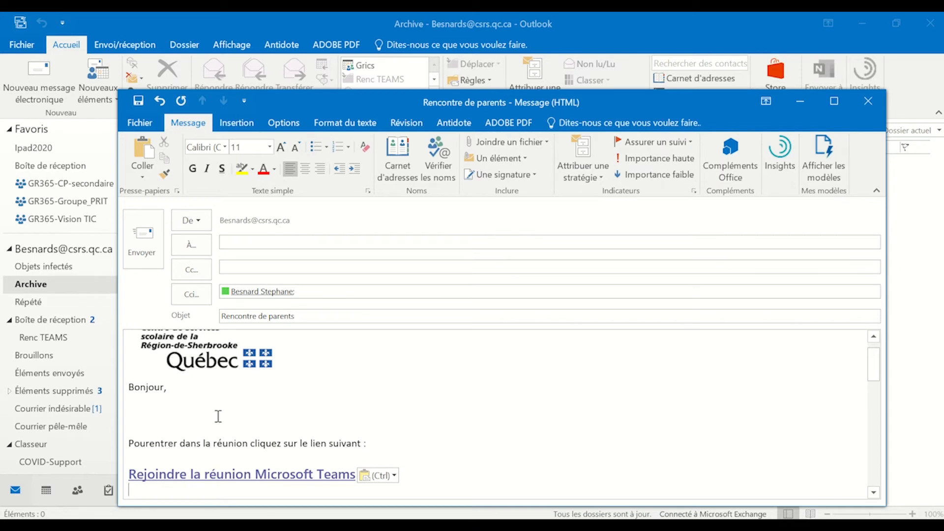
scroll(219, 415, down, 1)
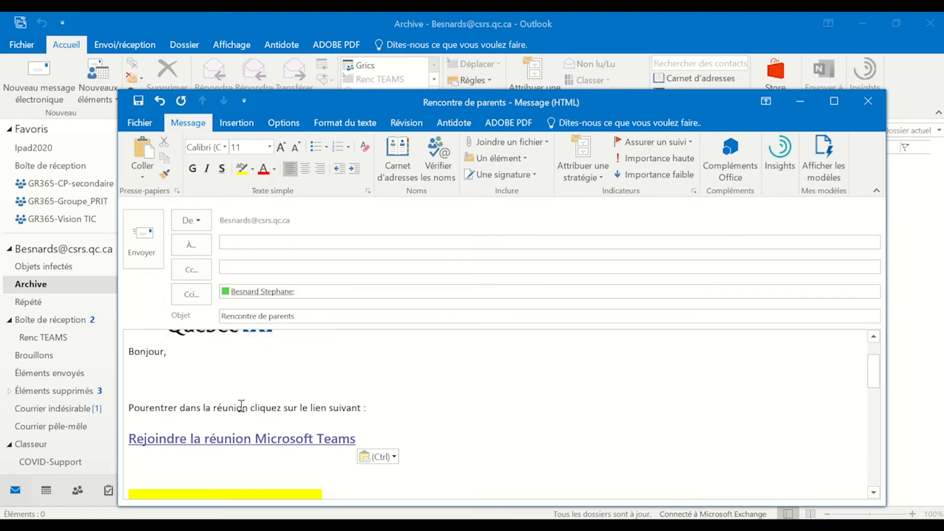
Send the "Rencontre de parents" e-mail without correcting the language errors flagged by the Antidote check.
scroll(241, 406, up, 1)
scroll(242, 406, up, 1)
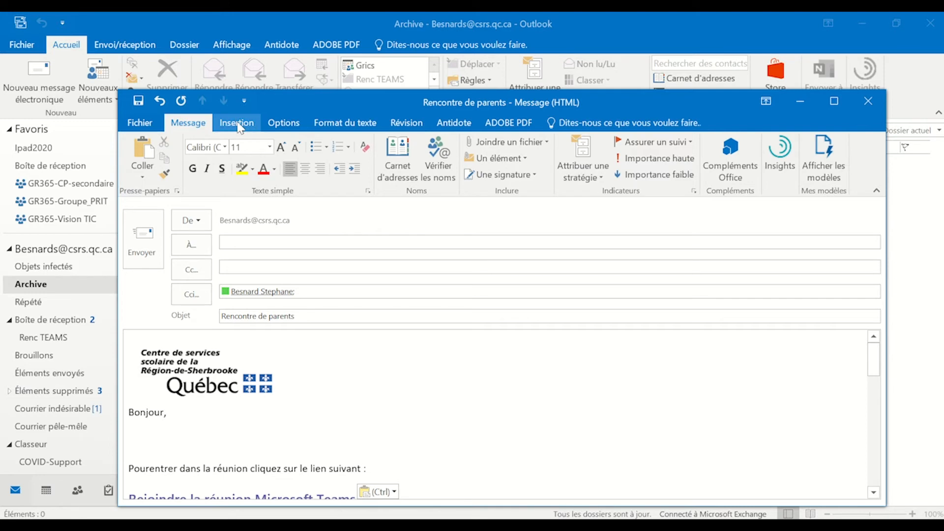
click(241, 293)
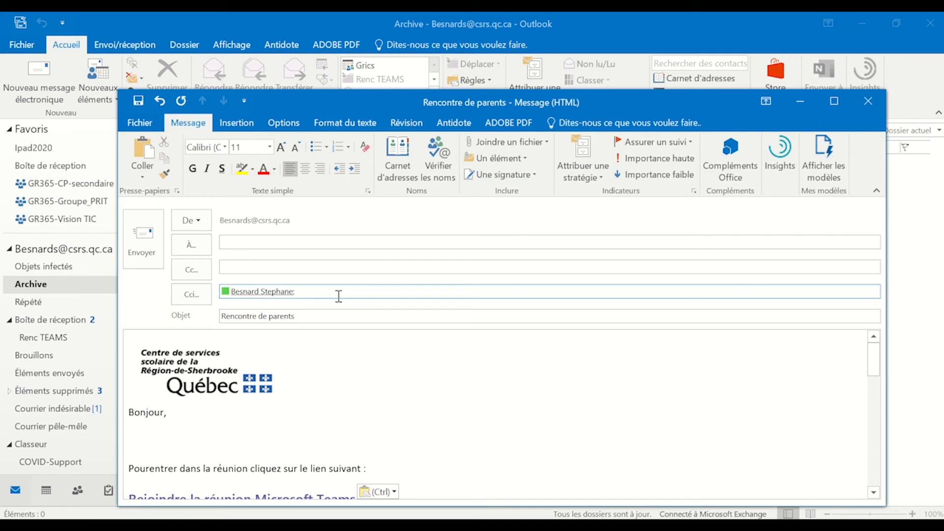
click(143, 239)
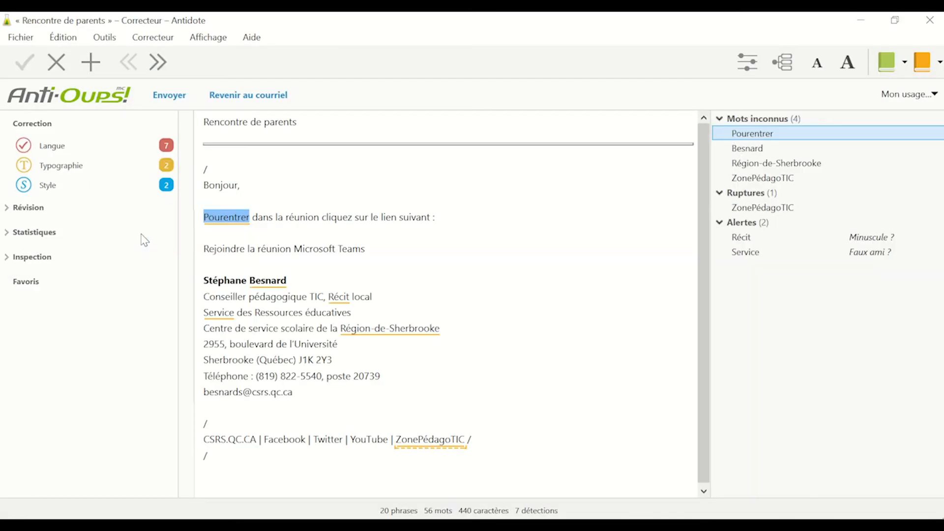
click(169, 98)
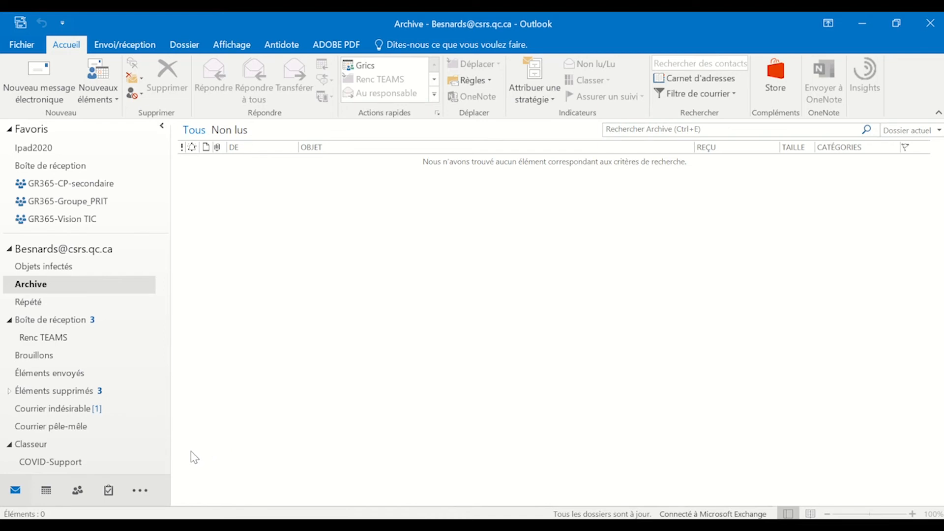
Open the 19:00 "Rencontre de parents" meeting on September 9 in the calendar and join it through its link in the Teams desktop app.
click(47, 490)
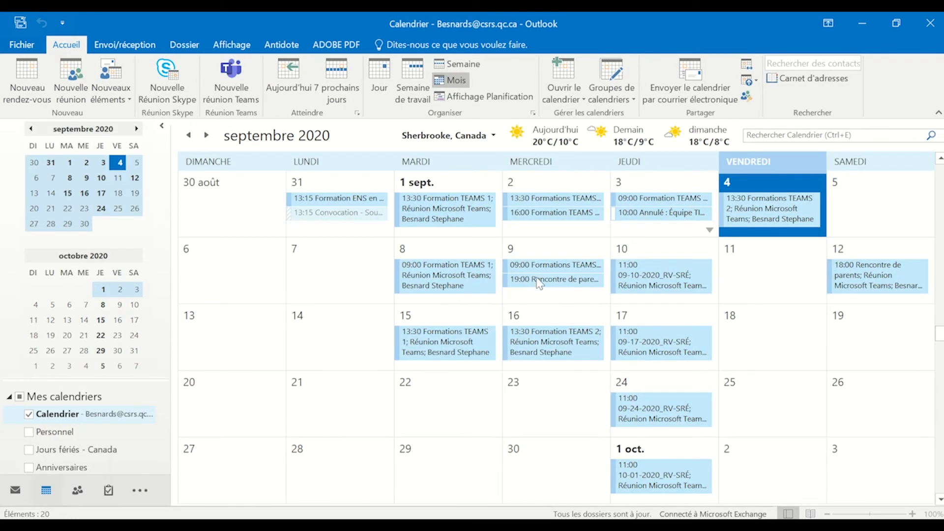
double_click(540, 283)
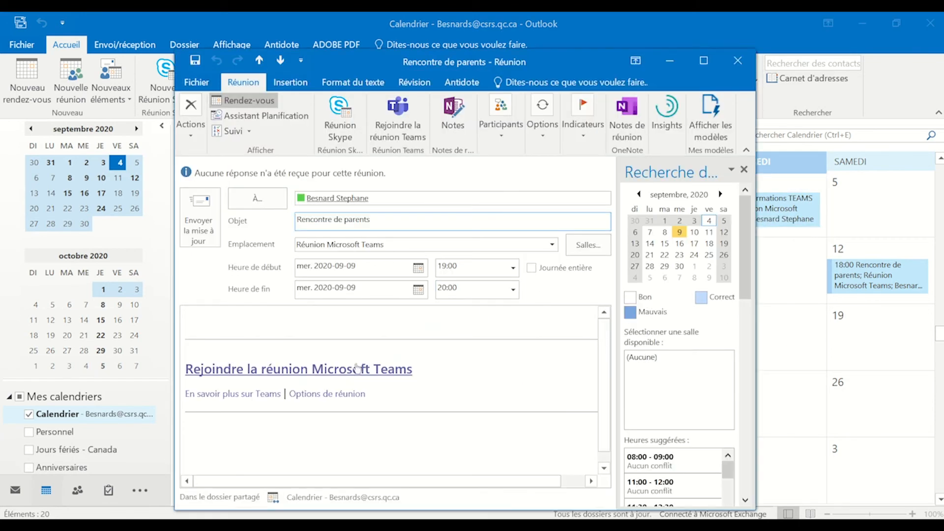
click(343, 372)
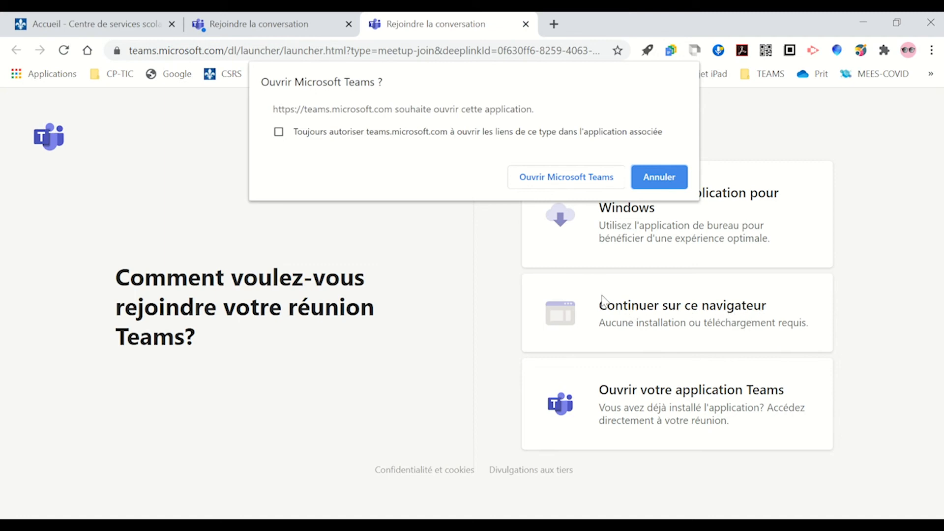
click(559, 179)
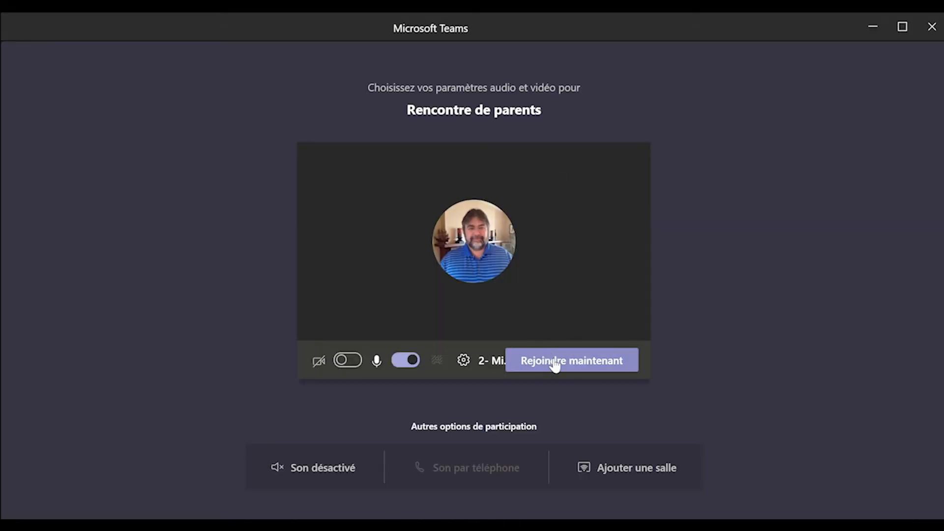
click(556, 366)
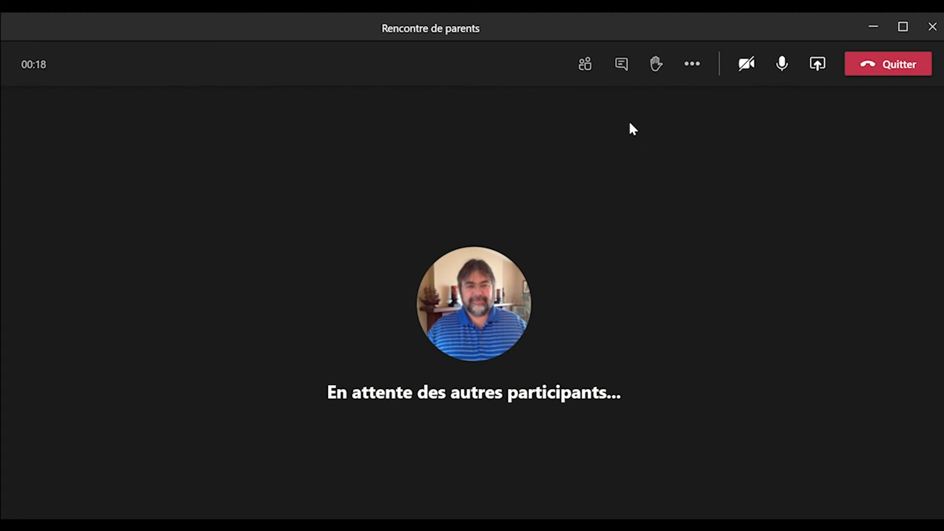
Open the meeting's permission options from the participants list and let everyone ("Tous") bypass the lobby.
click(585, 66)
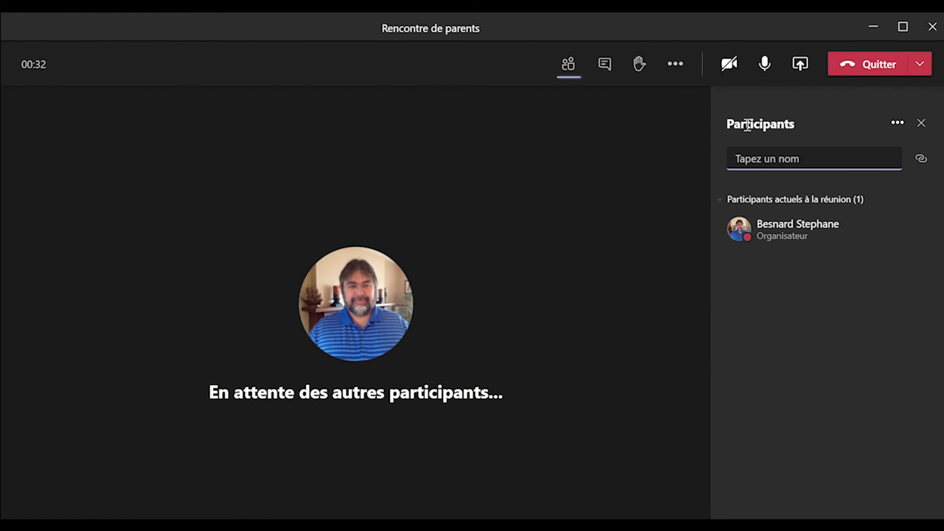
click(898, 124)
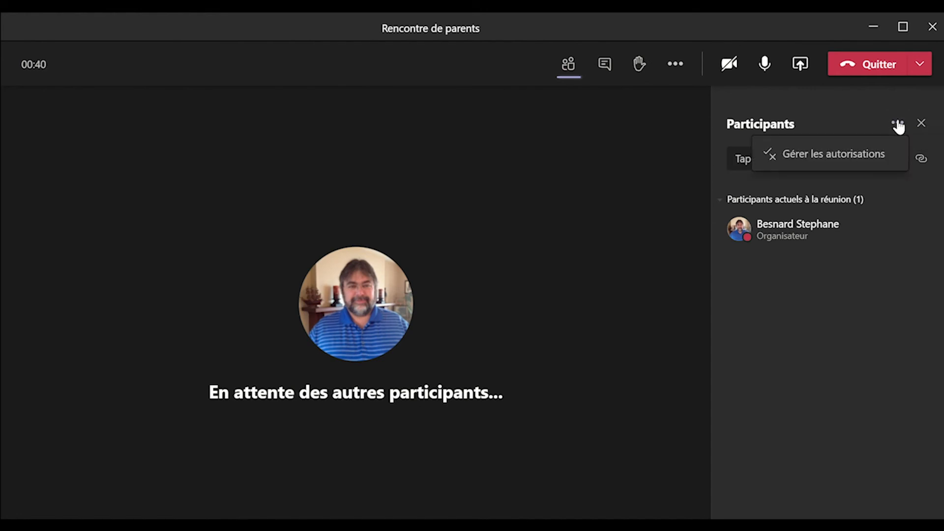
click(827, 158)
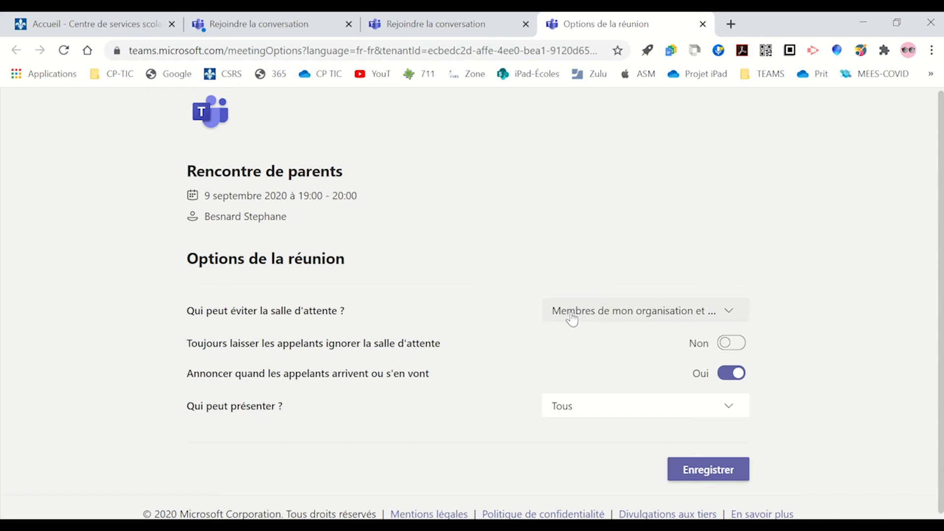
click(728, 312)
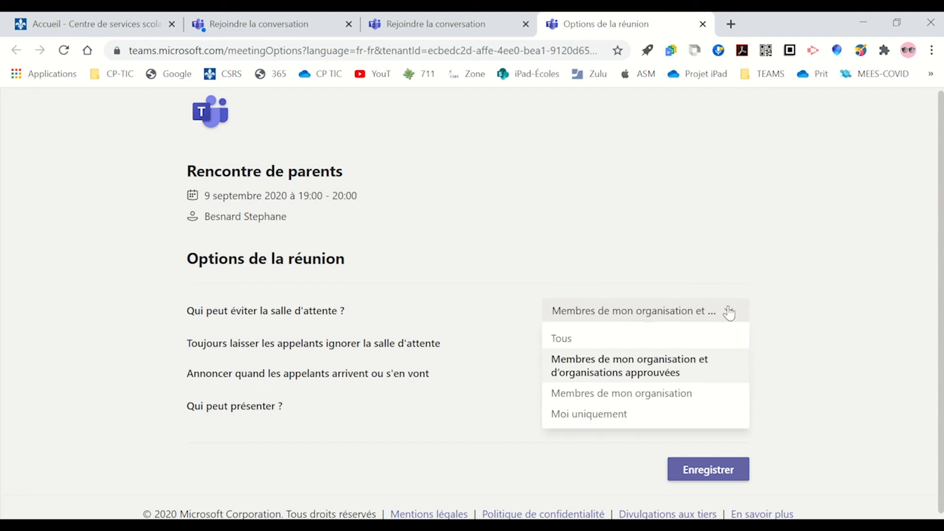
click(584, 339)
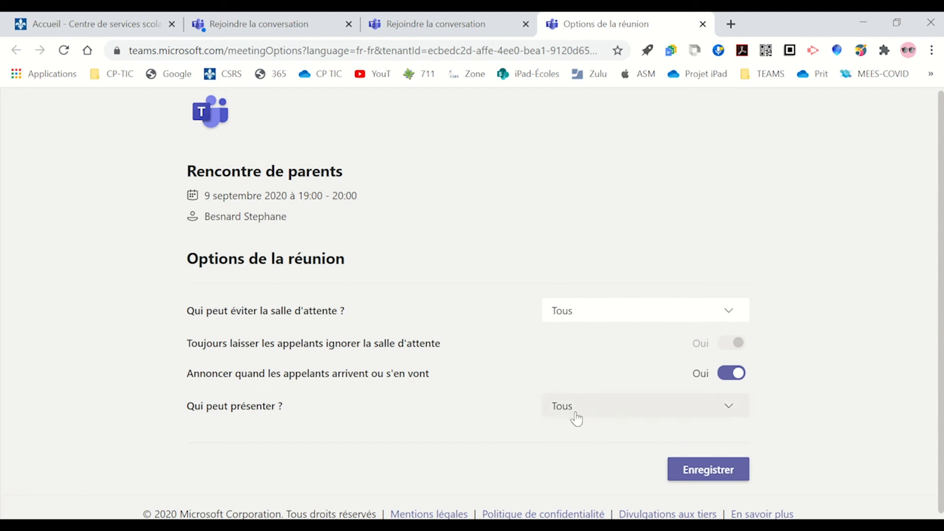
Restrict who can present to "Moi uniquement", save the meeting options and return to the Teams meeting window.
click(729, 411)
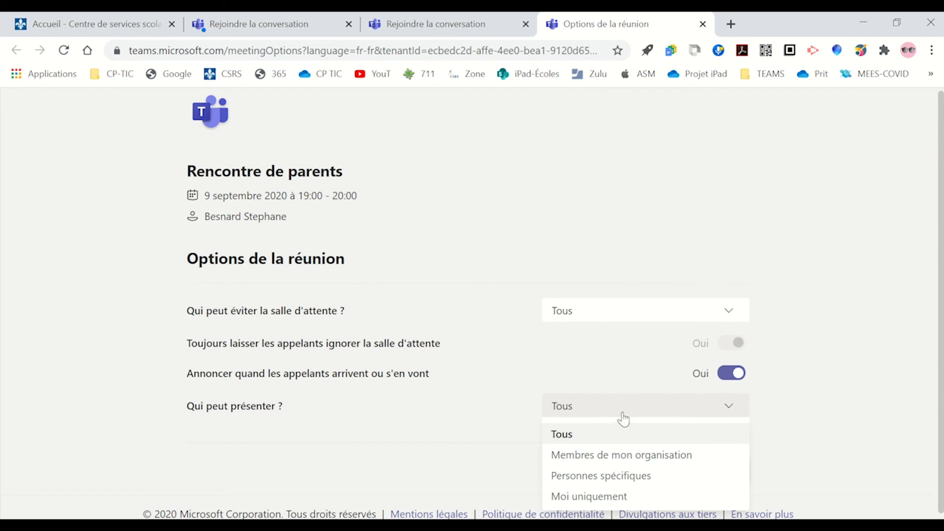
click(608, 498)
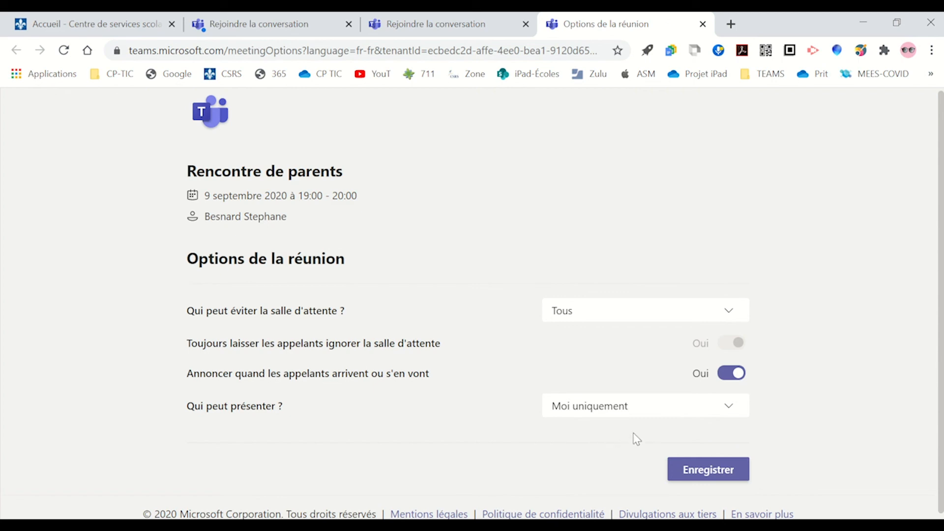
click(728, 412)
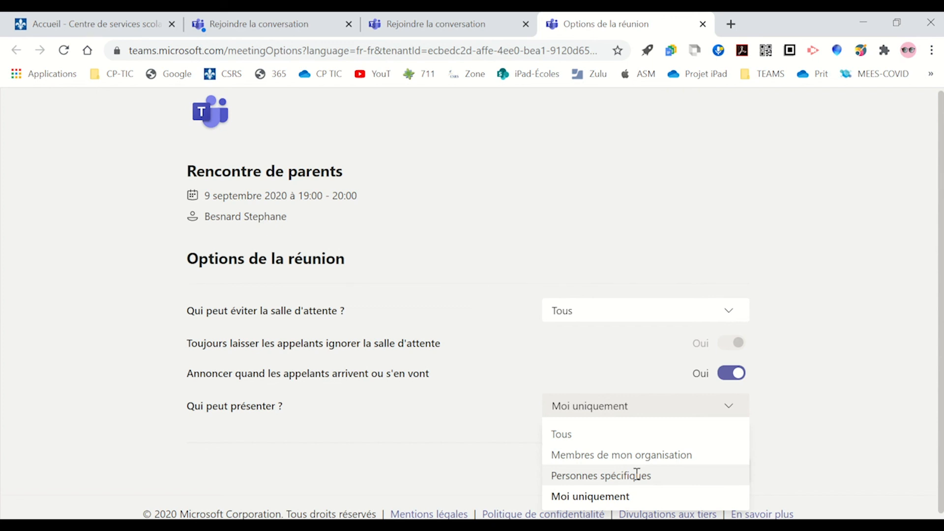
click(523, 397)
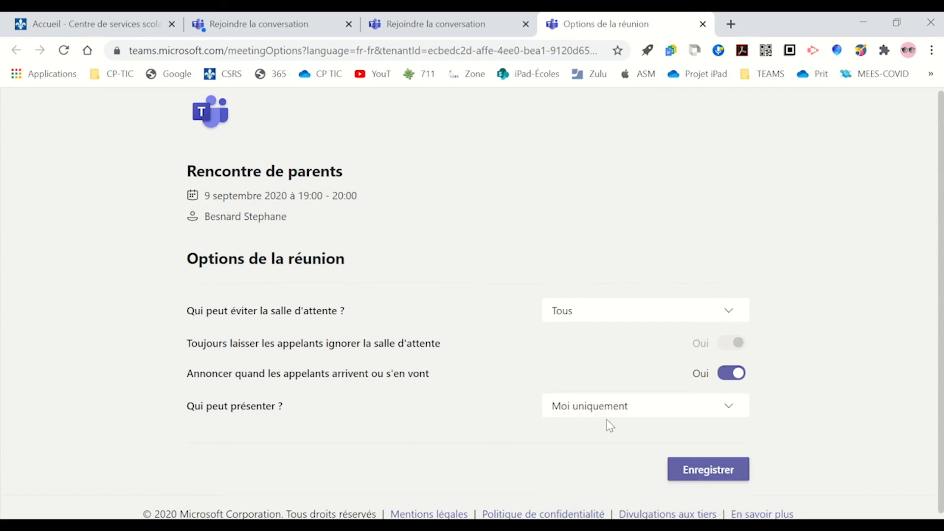
click(704, 472)
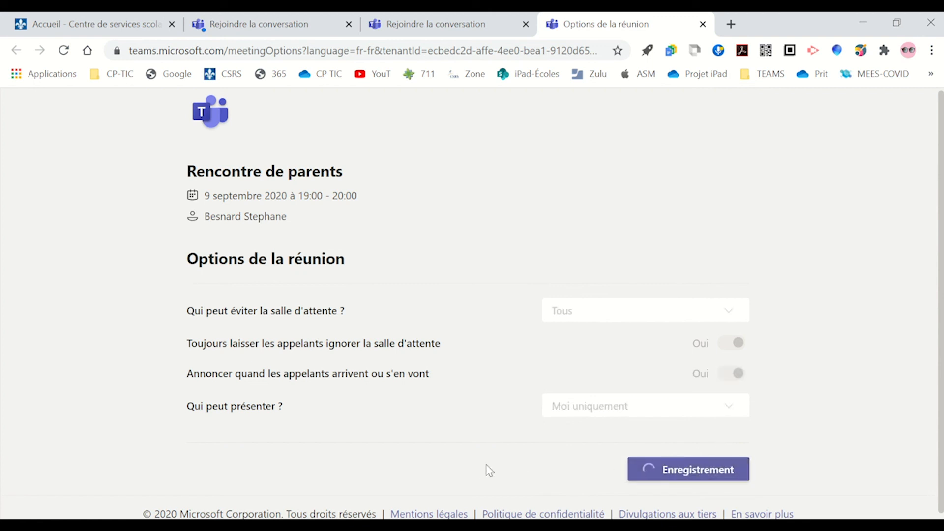
mouse_move(462, 520)
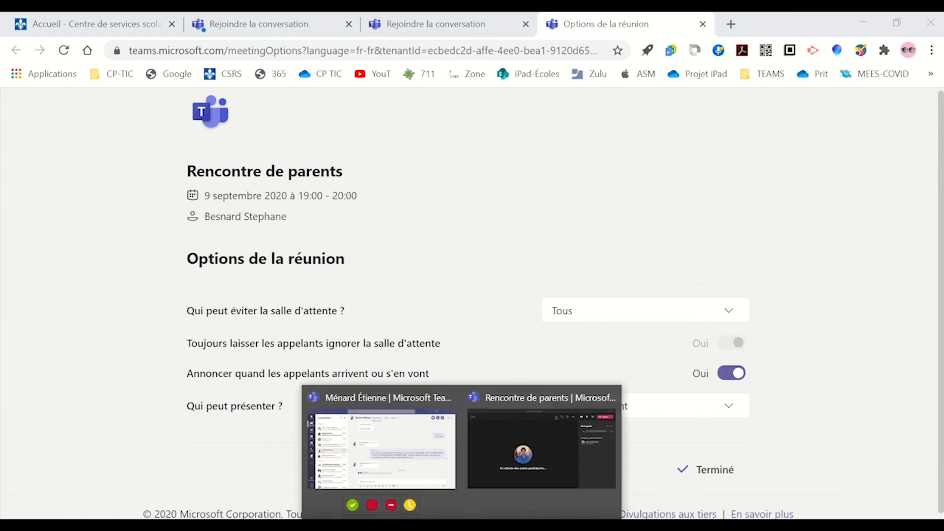
click(501, 441)
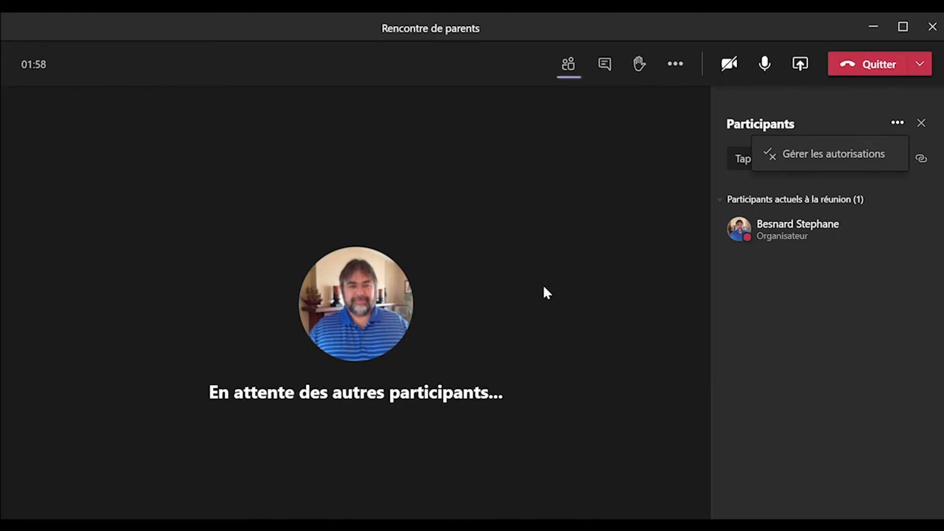